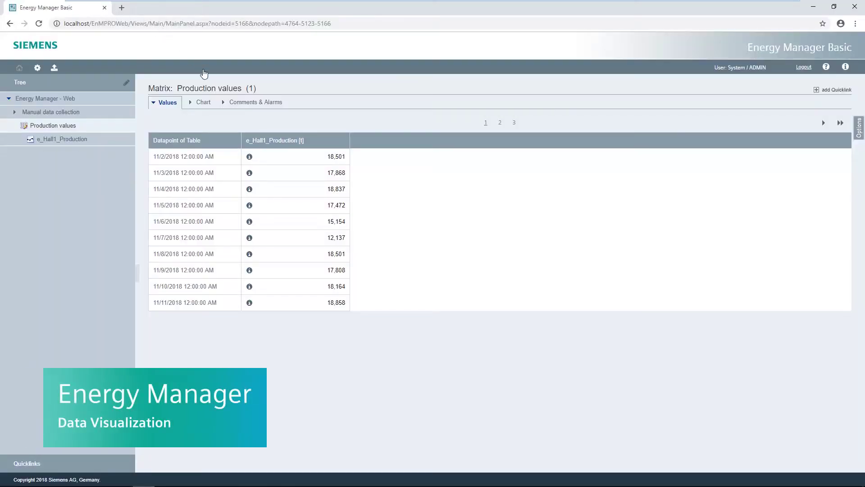
# Switch the Production values matrix to its chart view of e_Hall1_Production for November 2018.
pyautogui.click(204, 101)
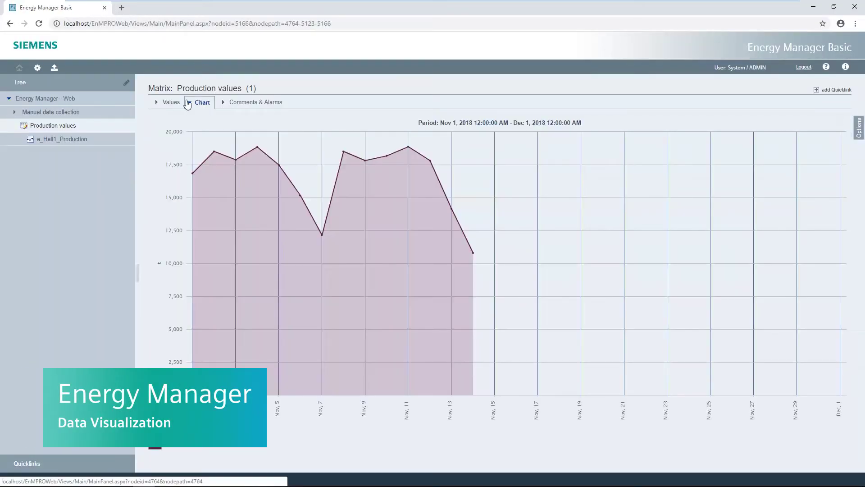
# Open the d_Hall1_E_Wh_T1_imp data point, zoom into late morning, then restore the full day.
pyautogui.click(39, 99)
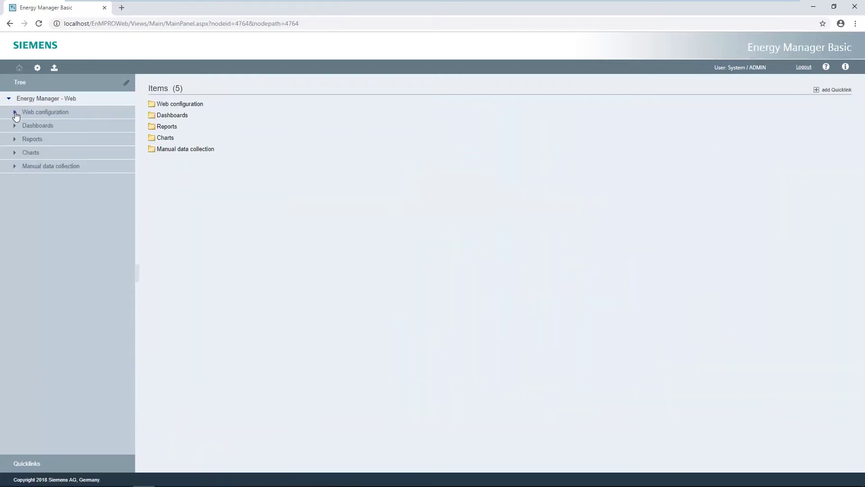
pyautogui.click(15, 112)
pyautogui.click(20, 126)
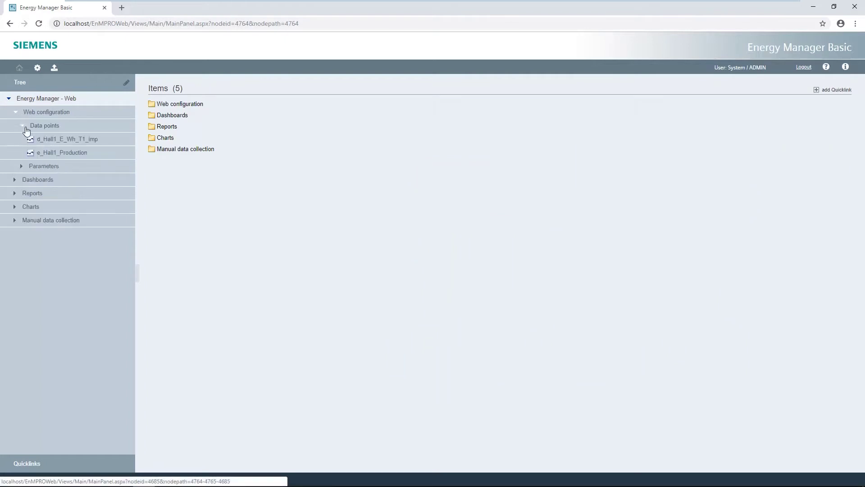
pyautogui.click(53, 140)
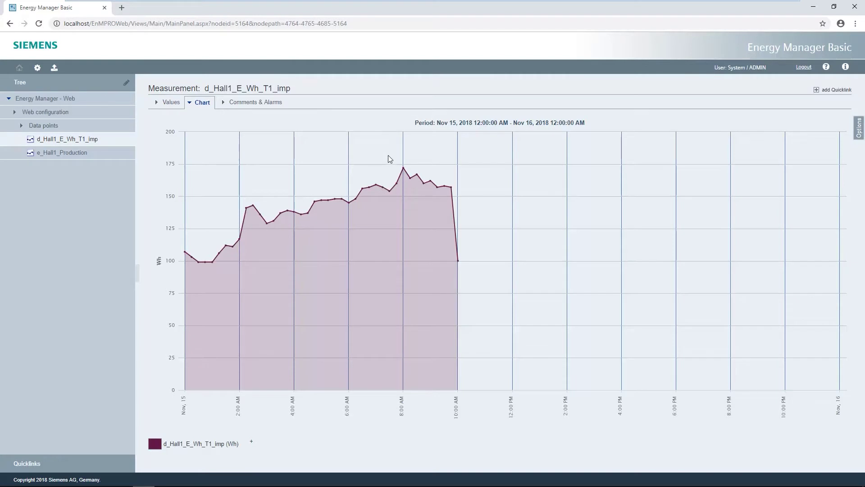
pyautogui.moveTo(389, 155); pyautogui.dragTo(473, 272)
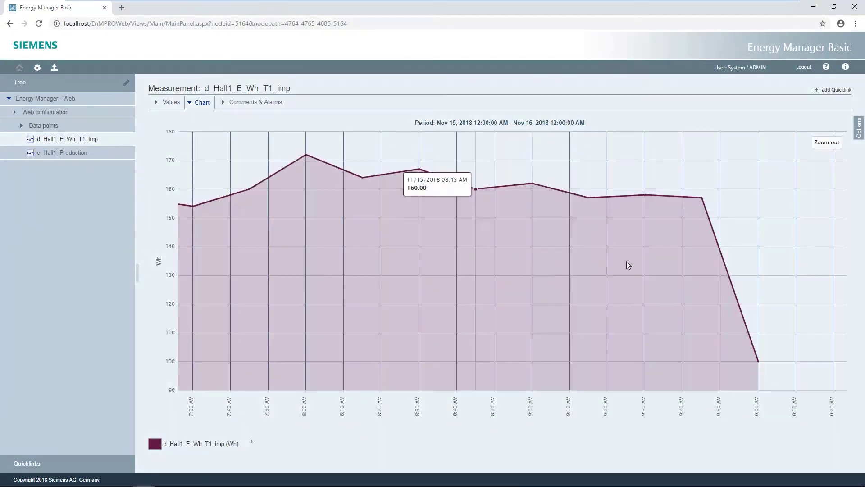
pyautogui.click(825, 145)
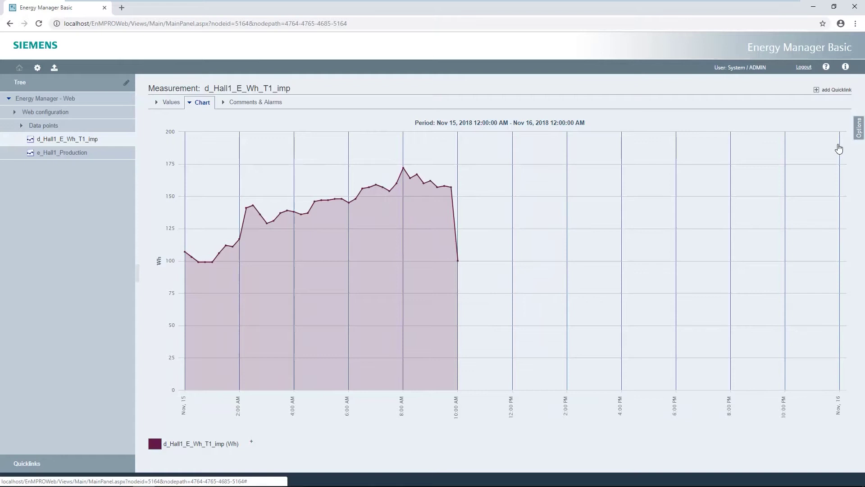
# Show the energy chart for November 14 as daily values, then go back to Energy Manager - Web.
pyautogui.click(859, 129)
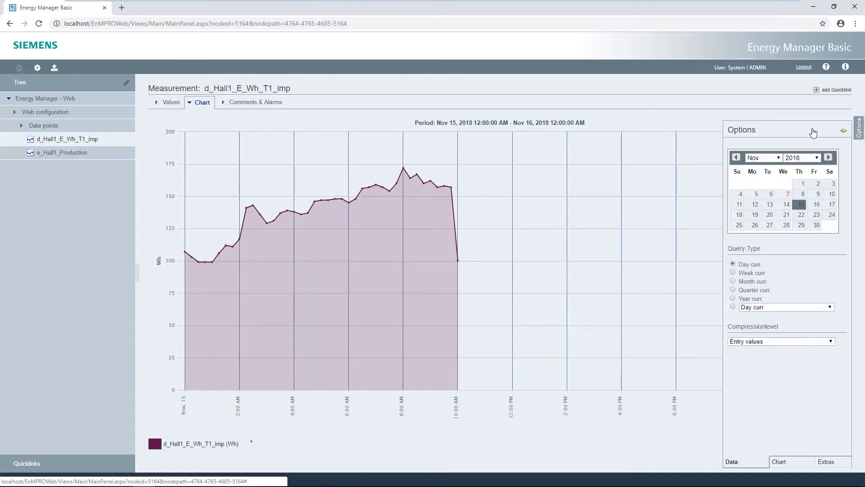
pyautogui.click(736, 157)
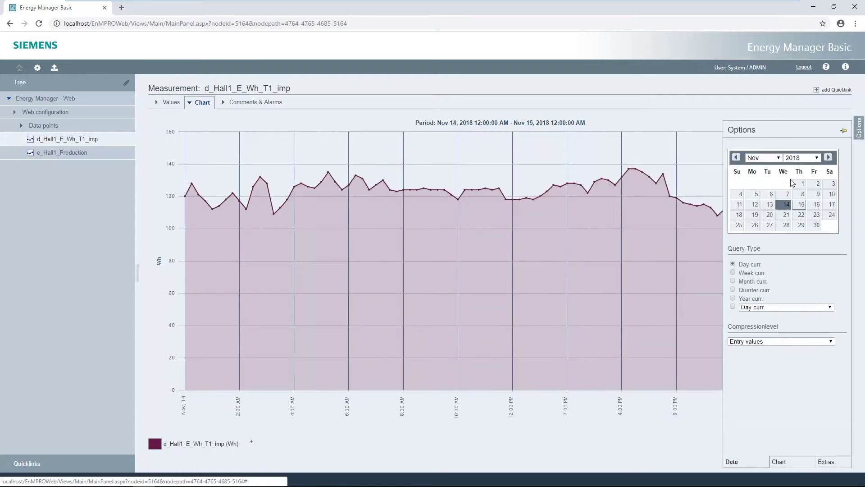
pyautogui.click(832, 343)
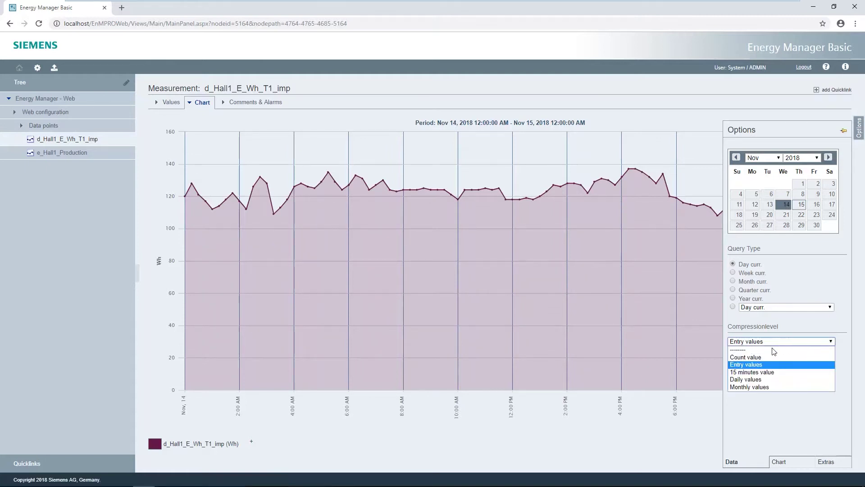
pyautogui.click(746, 379)
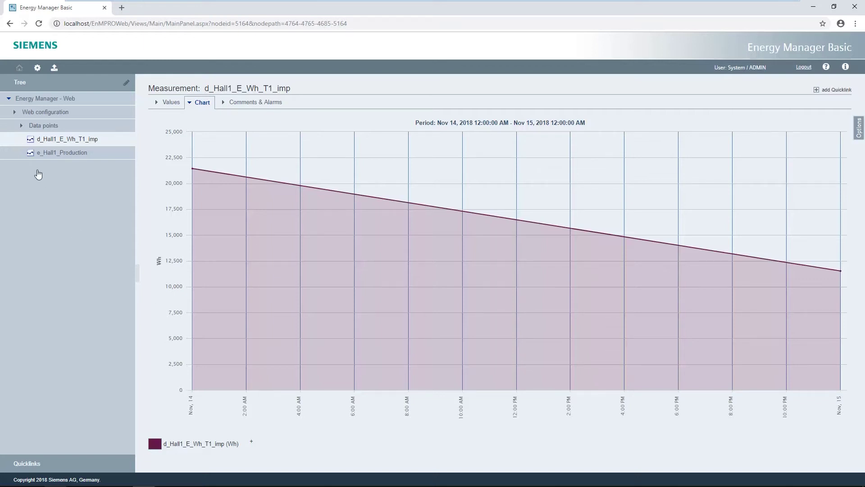
pyautogui.click(25, 100)
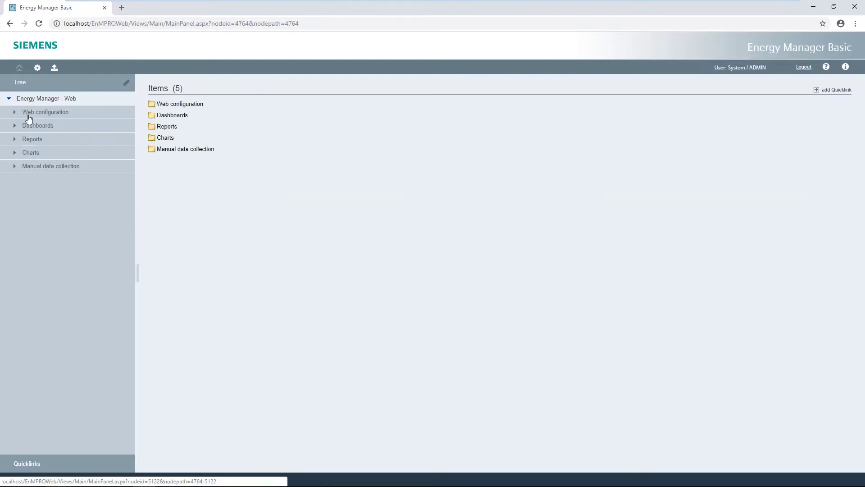
# Choose Add chart from the Charts folder's actions menu.
pyautogui.click(29, 152)
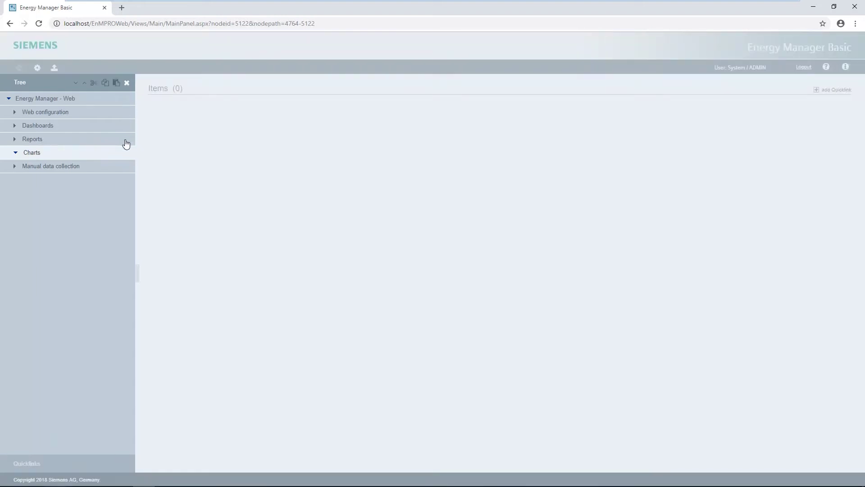
pyautogui.click(122, 153)
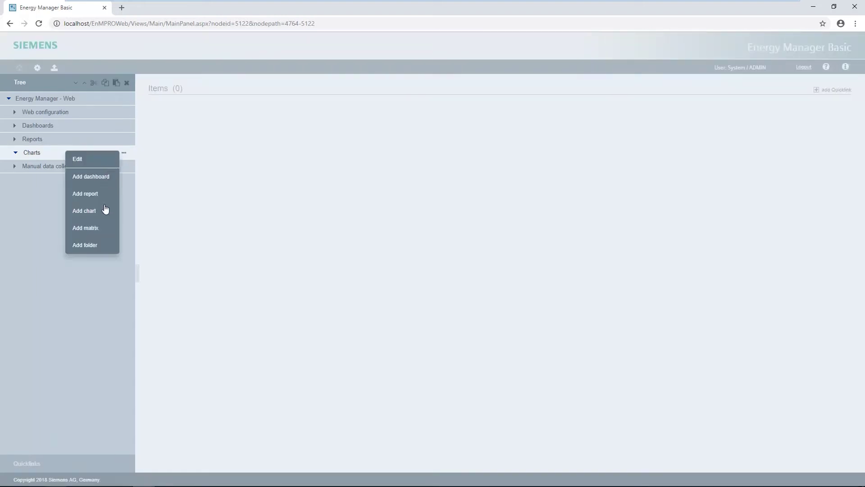
pyautogui.click(84, 210)
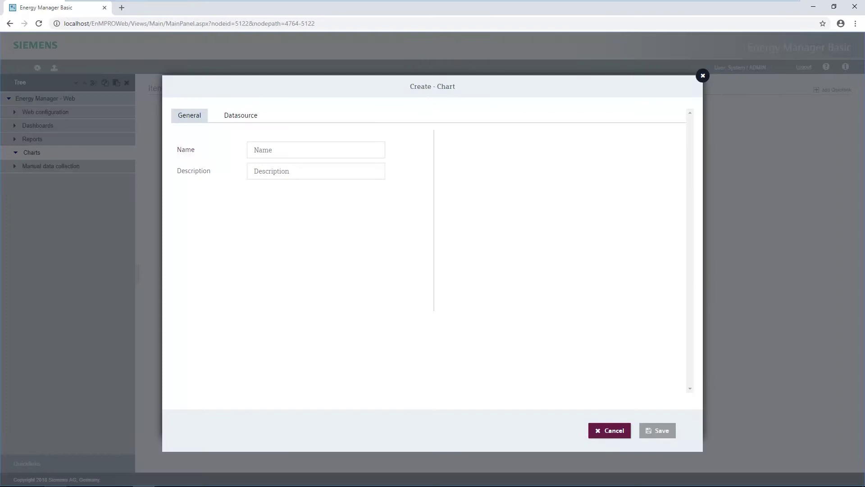
# Save a chart named 'Production hall' with d_Hall1_E_Wh_T1_imp and e_Hall1_Production as data points.
pyautogui.click(262, 147)
pyautogui.write('Product')
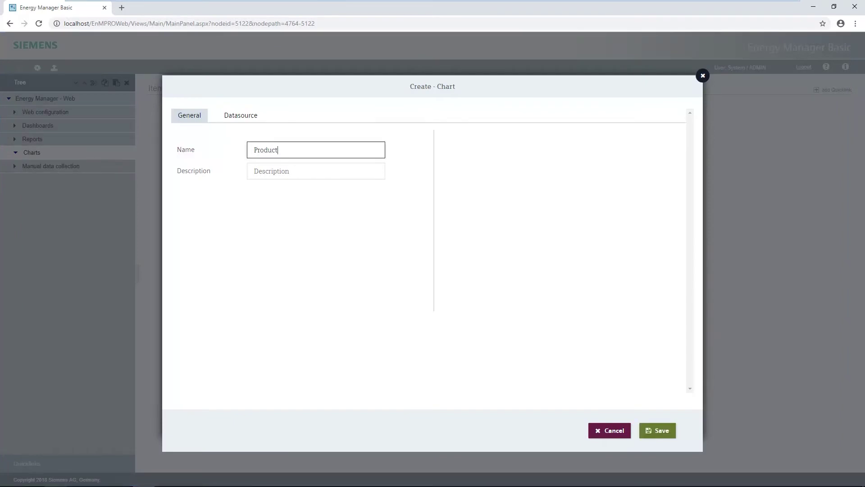
pyautogui.write('ion hall')
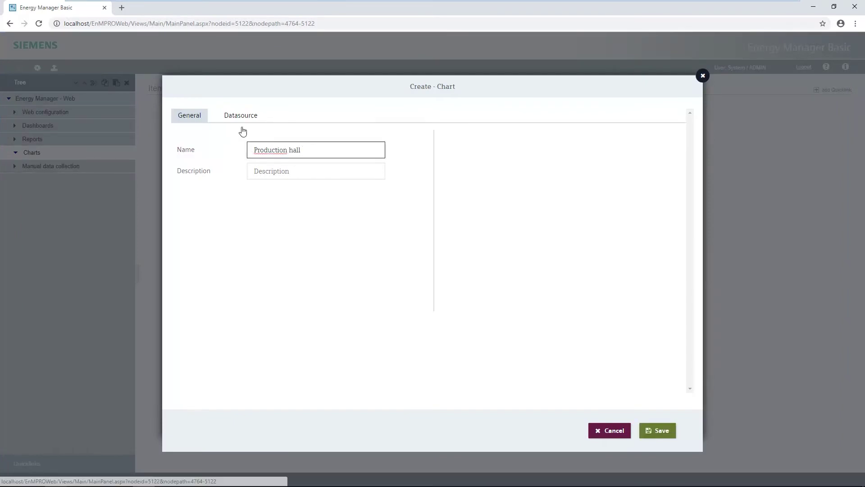
pyautogui.click(240, 115)
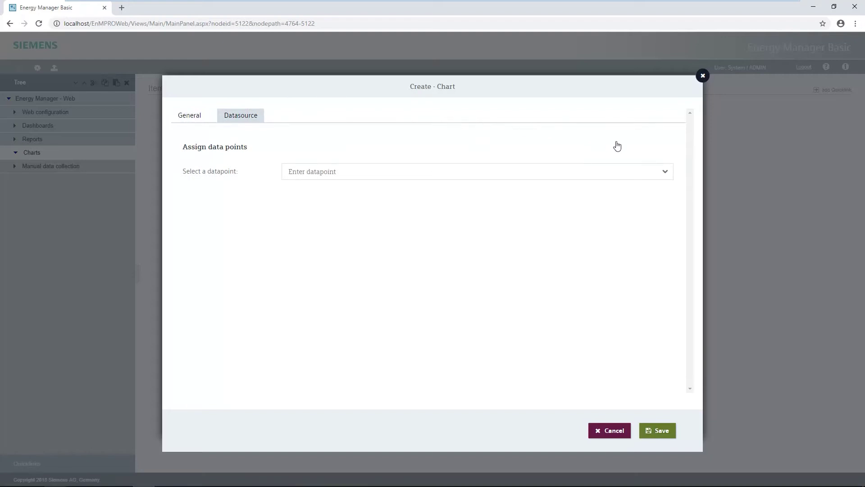
pyautogui.click(664, 175)
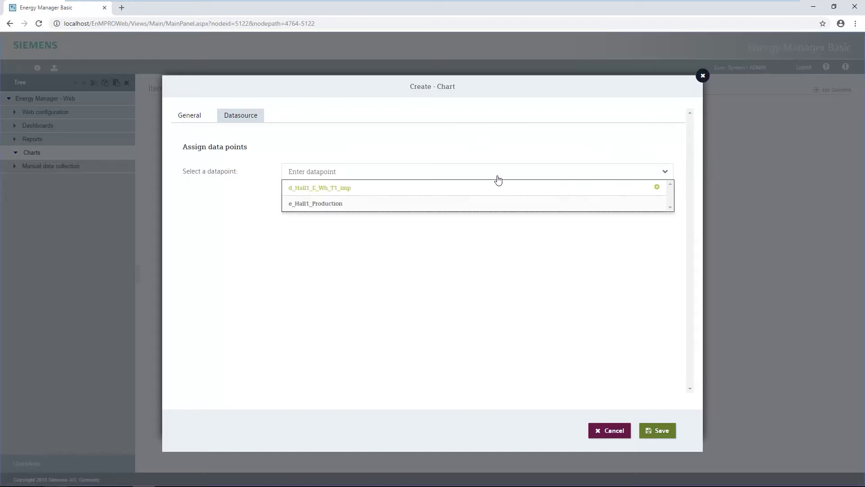
pyautogui.click(399, 188)
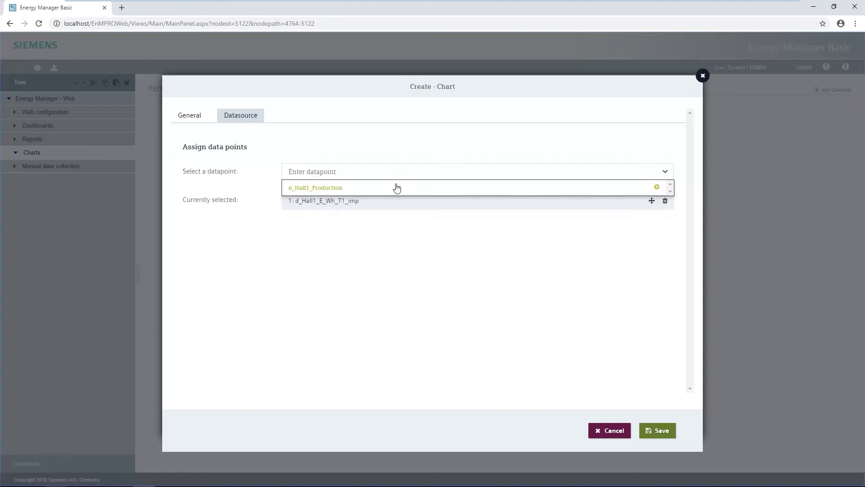
pyautogui.click(396, 189)
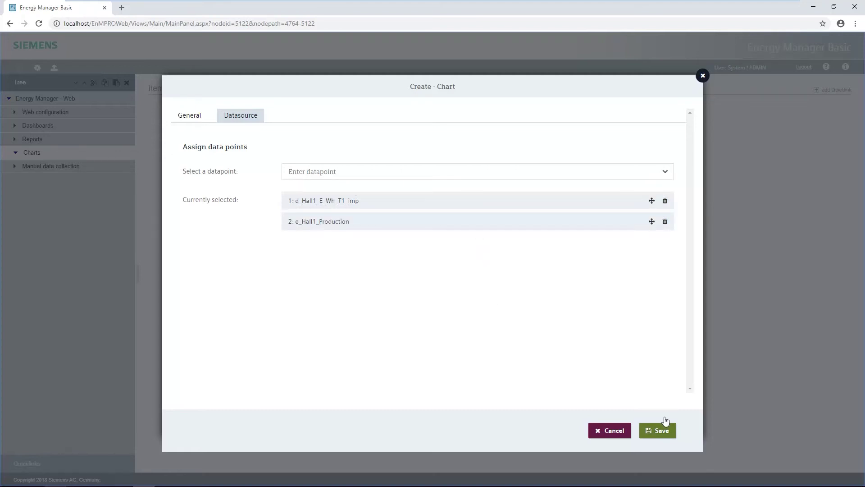
pyautogui.click(657, 431)
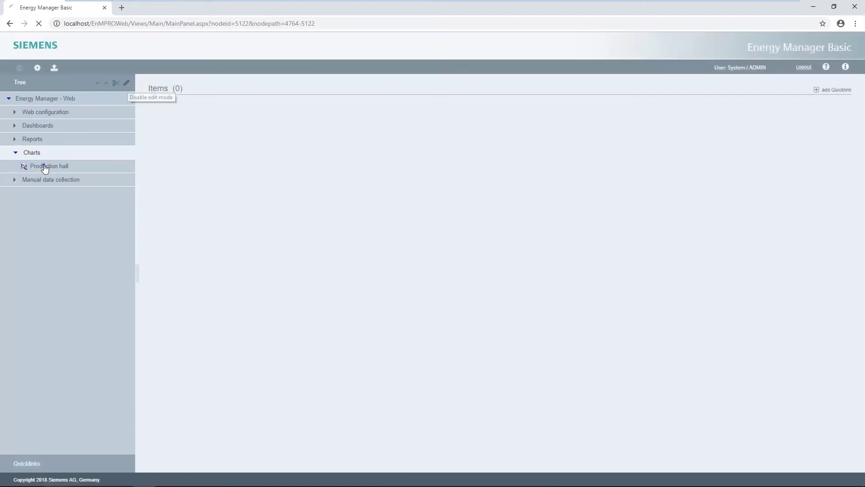
# Show the Production hall chart for the current month as daily values.
pyautogui.click(49, 166)
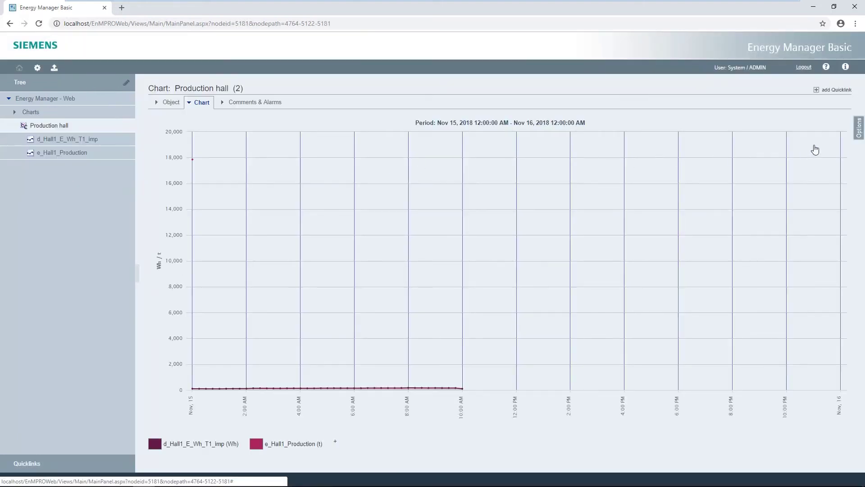
pyautogui.click(858, 135)
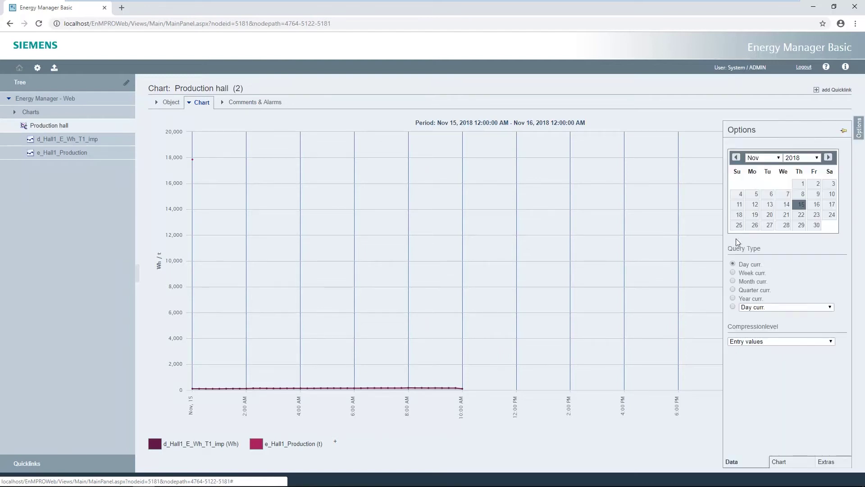
pyautogui.click(732, 281)
pyautogui.click(781, 341)
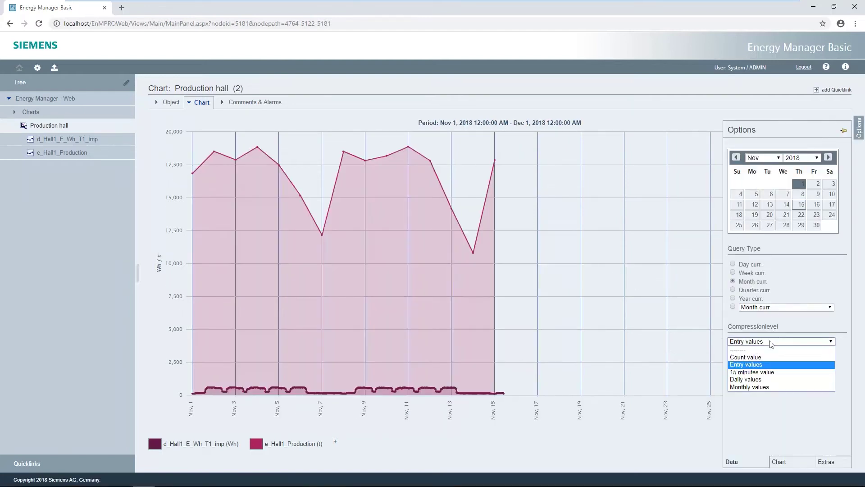
pyautogui.click(752, 381)
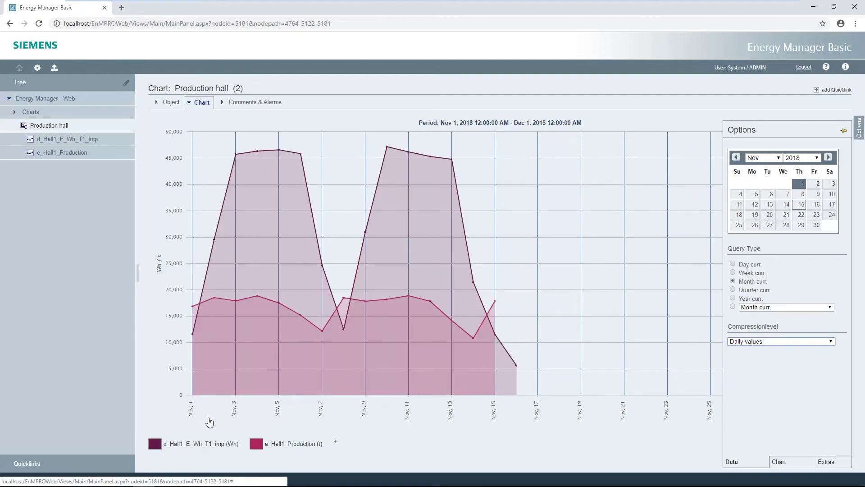
# Draw the energy series as a dark blue line.
pyautogui.click(182, 444)
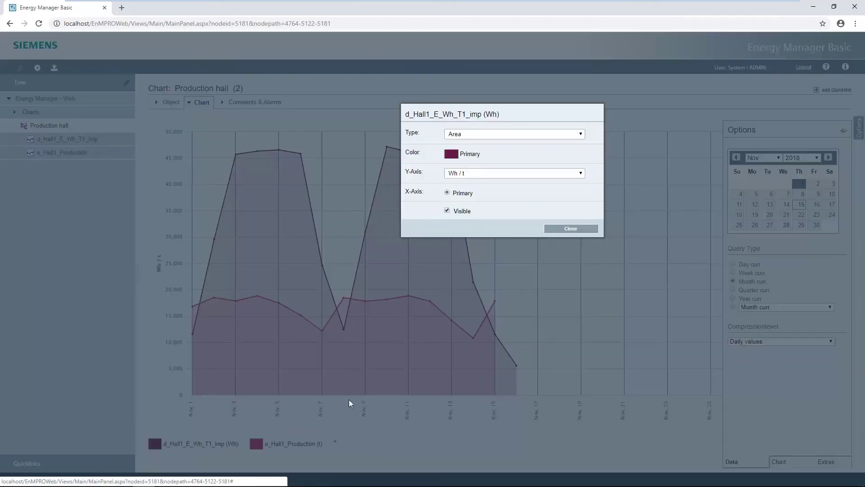
pyautogui.click(460, 134)
pyautogui.click(455, 151)
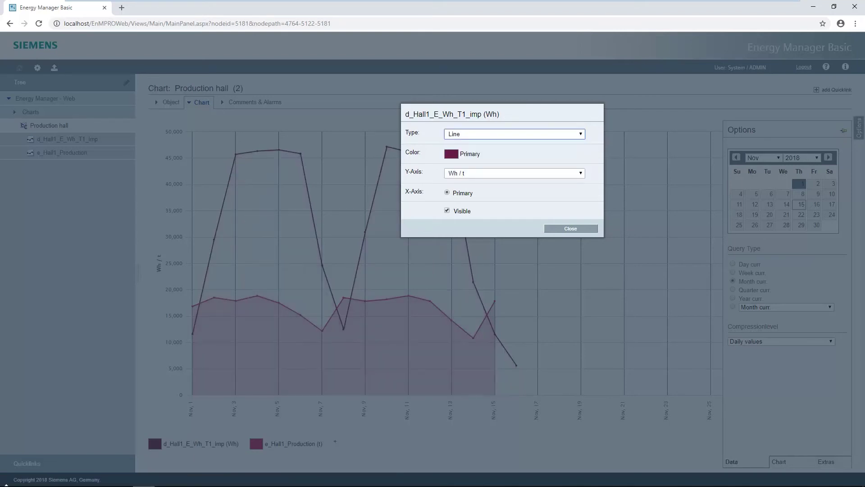
pyautogui.click(450, 153)
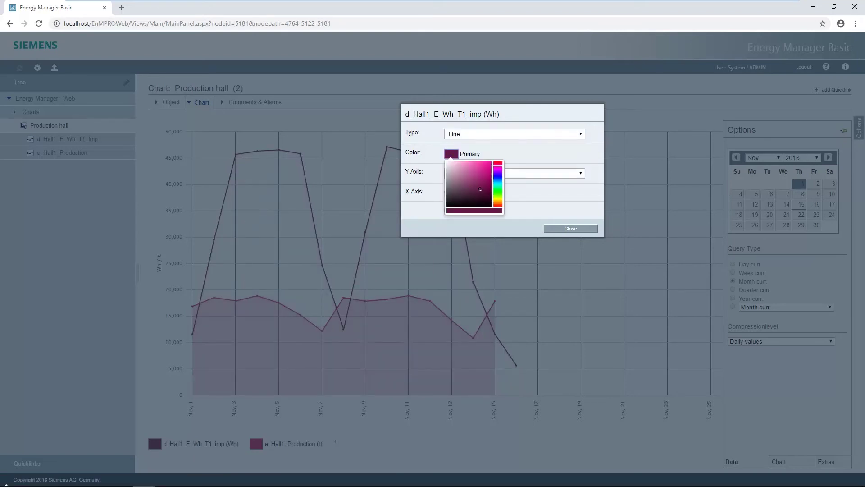
pyautogui.click(485, 211)
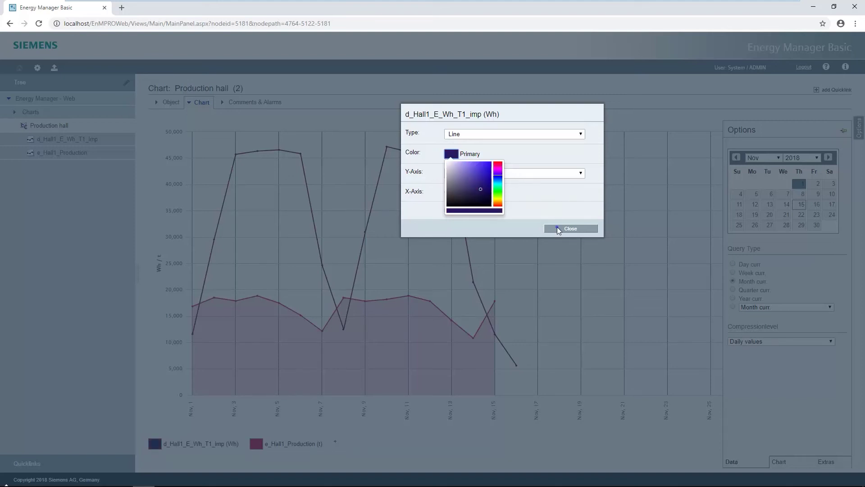
pyautogui.click(570, 227)
# Draw the production series as a grey line.
pyautogui.click(294, 444)
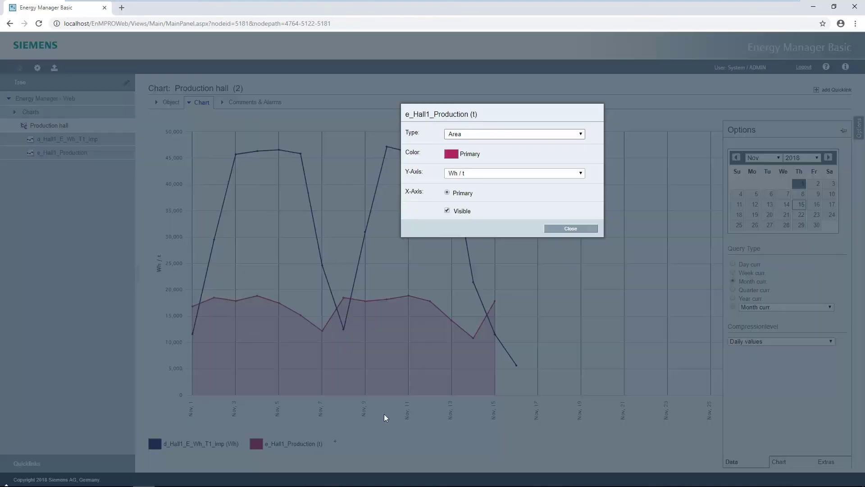
pyautogui.click(514, 134)
pyautogui.click(460, 149)
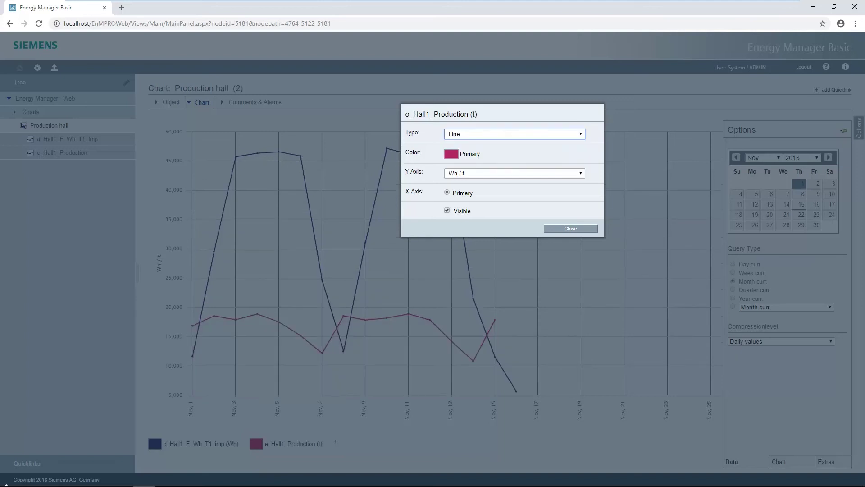
pyautogui.click(451, 154)
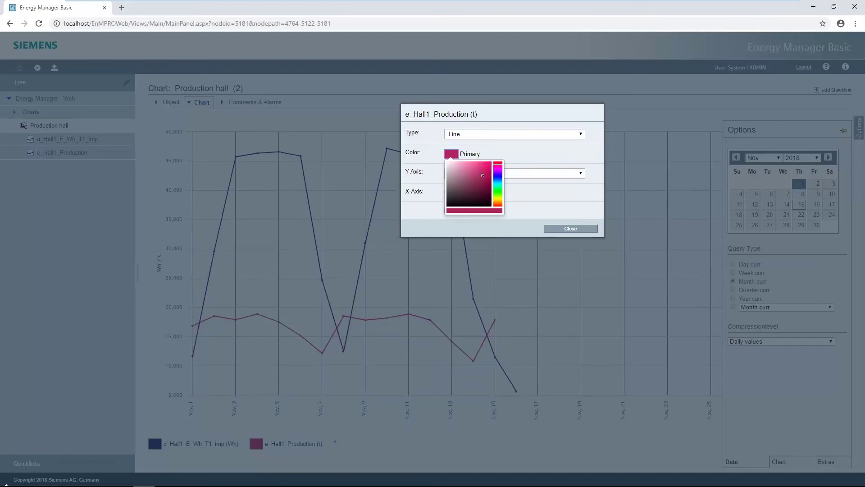
pyautogui.click(548, 200)
pyautogui.click(563, 230)
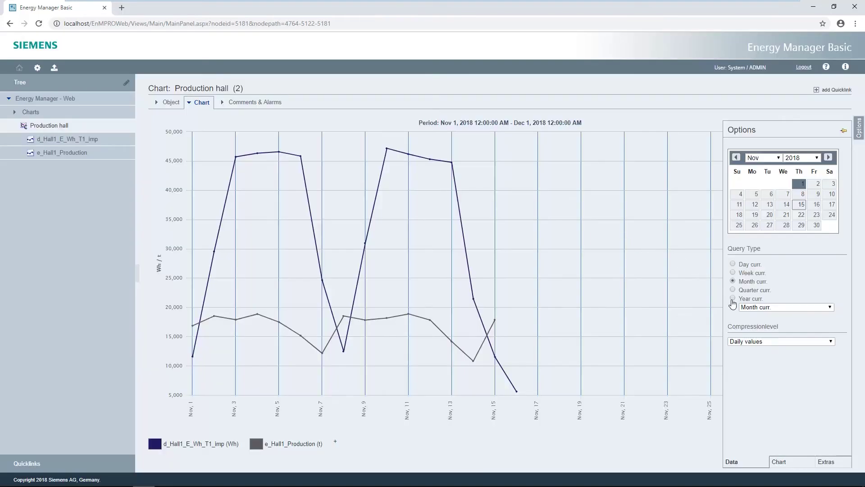
# Add a secondary Y-axis named 'Production [t]'.
pyautogui.click(779, 462)
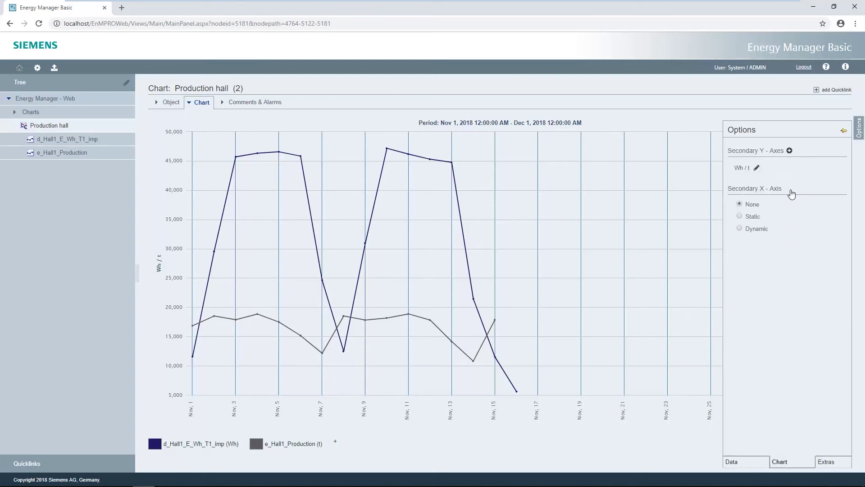
pyautogui.click(789, 150)
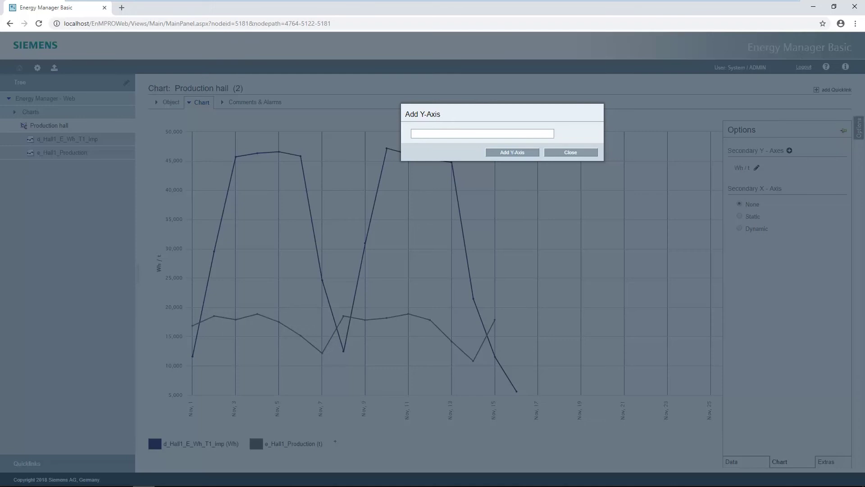
pyautogui.write('Production [t]')
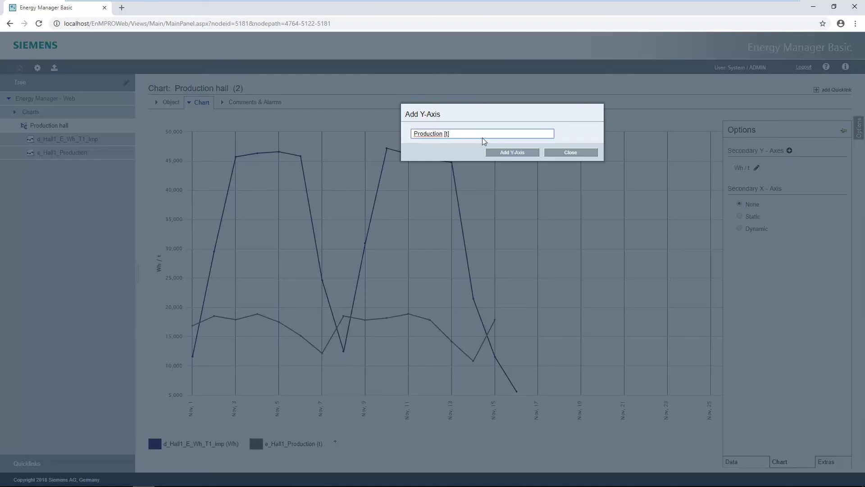
pyautogui.click(512, 152)
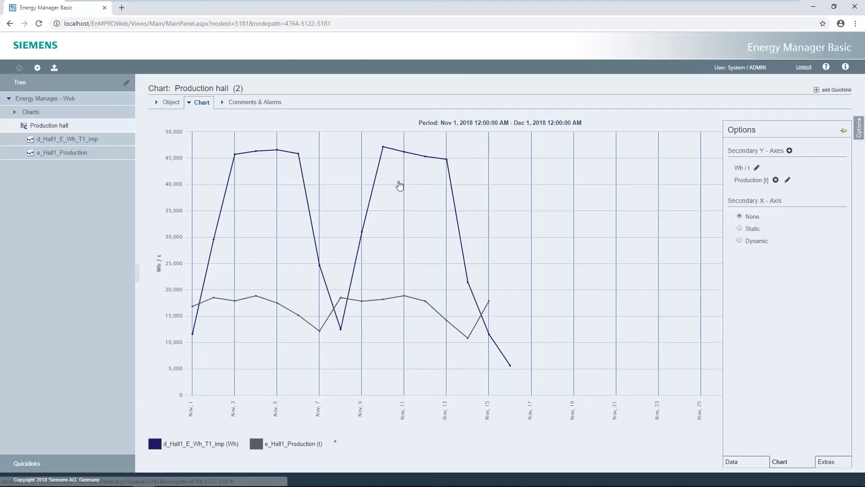
# Plot the production series against the Production [t] axis.
pyautogui.click(303, 449)
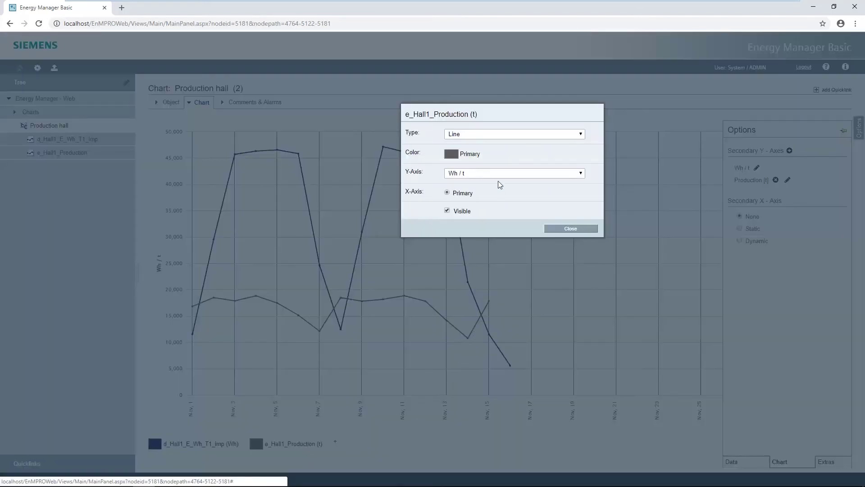
pyautogui.click(514, 174)
pyautogui.click(484, 192)
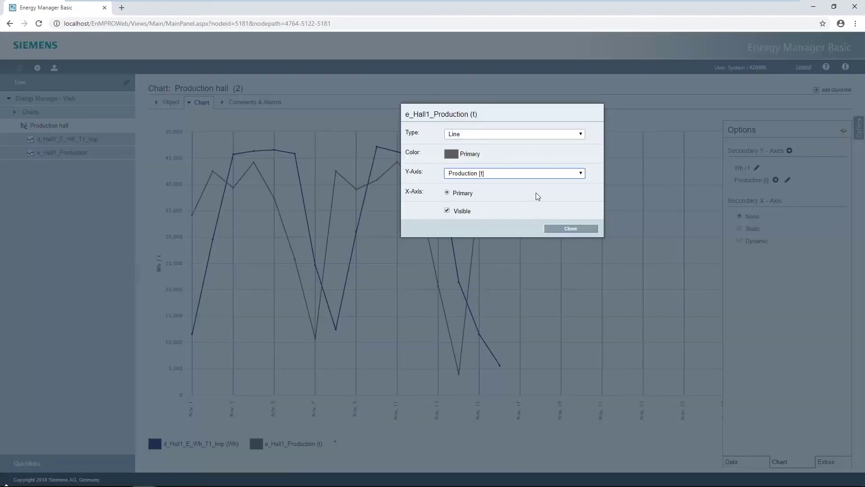
pyautogui.click(571, 229)
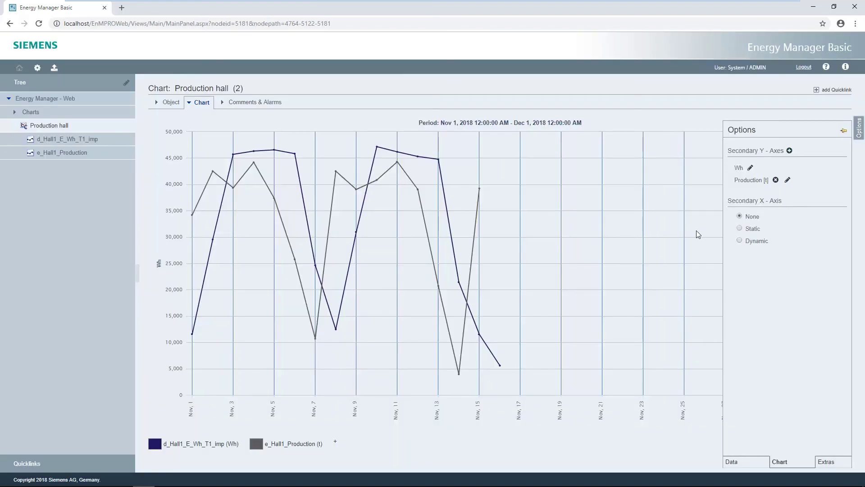
# Enable a dynamic secondary X-axis showing 1 pre period, overlaying October's curves.
pyautogui.click(740, 241)
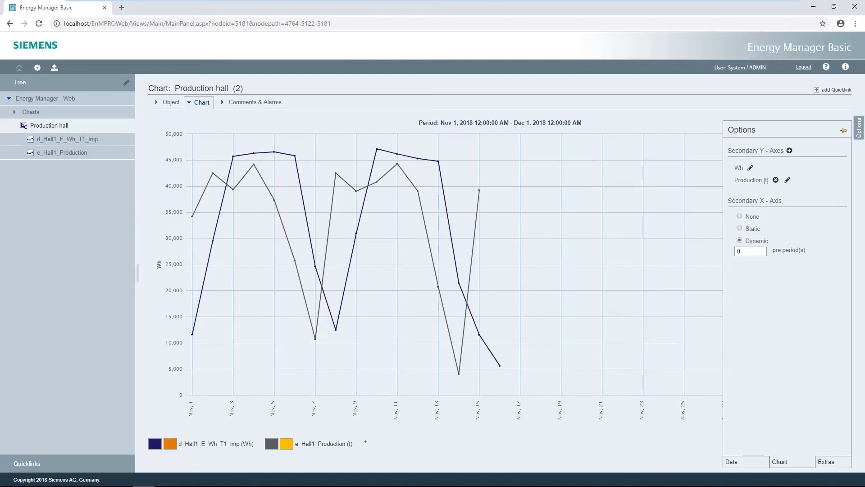
pyautogui.write('1')
pyautogui.click(745, 342)
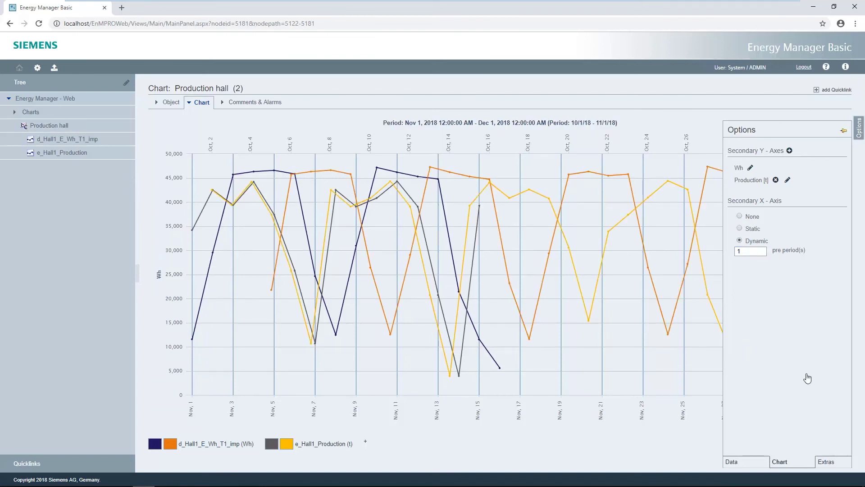
# Export the chart as an image, then open and close the downloaded PNG.
pyautogui.click(826, 463)
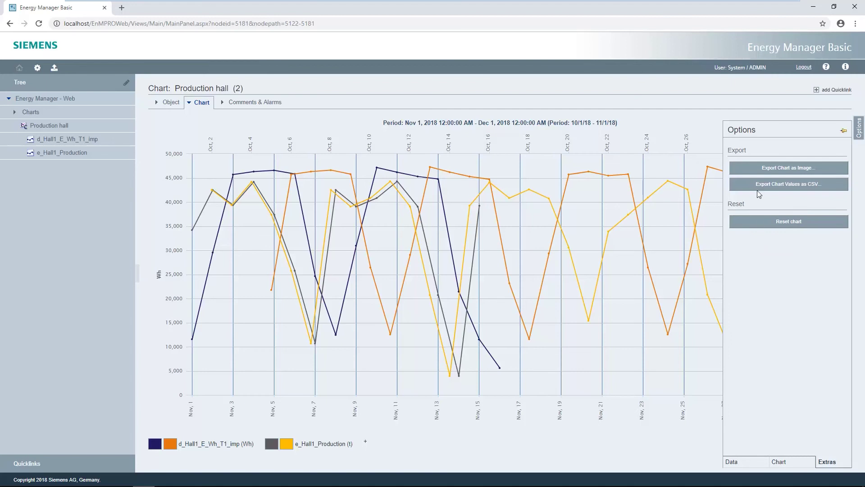
pyautogui.click(759, 170)
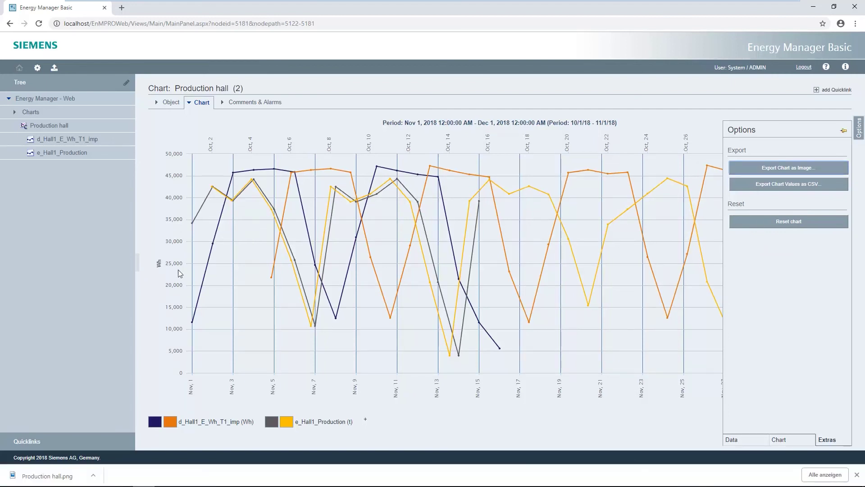
pyautogui.click(47, 476)
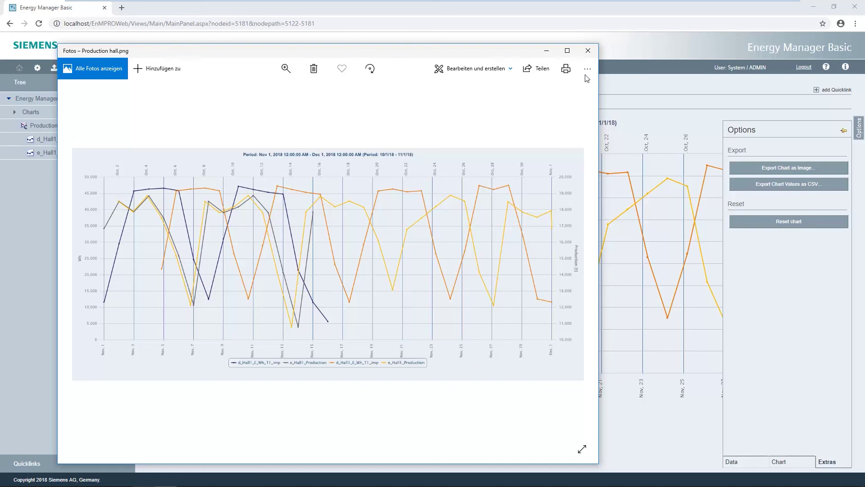
pyautogui.click(588, 51)
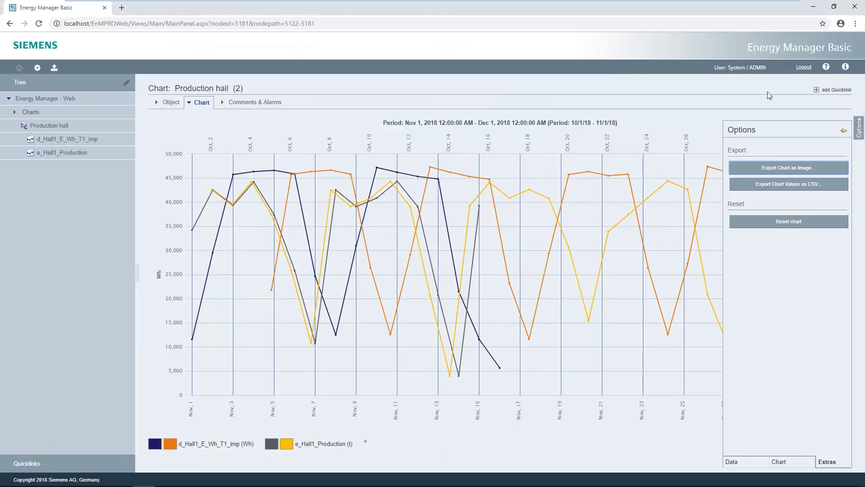
# Export the chart values as CSV and review the file in Excel.
pyautogui.click(788, 183)
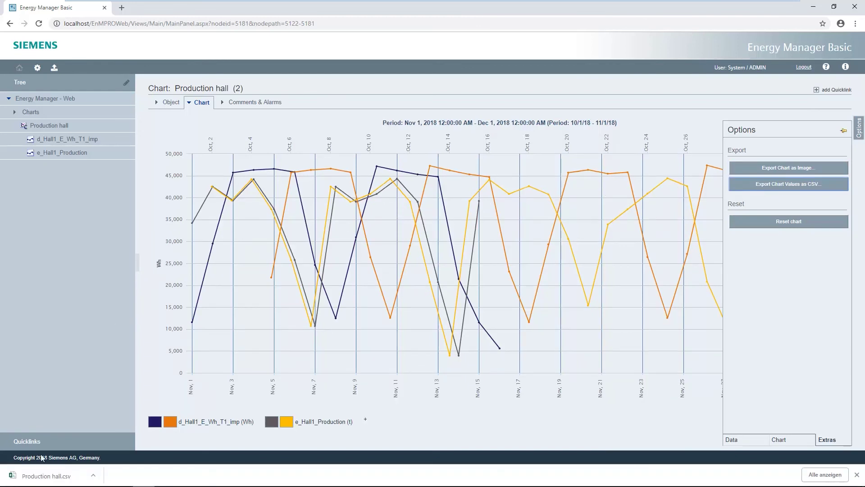
pyautogui.click(42, 475)
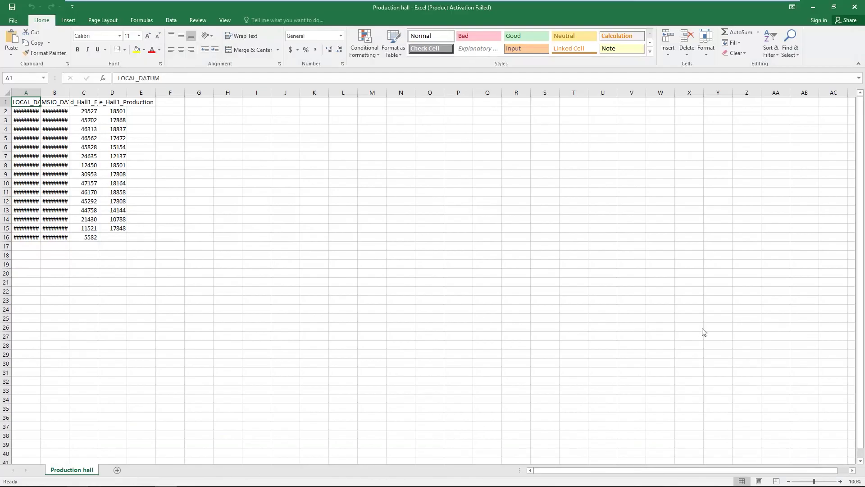
pyautogui.click(855, 7)
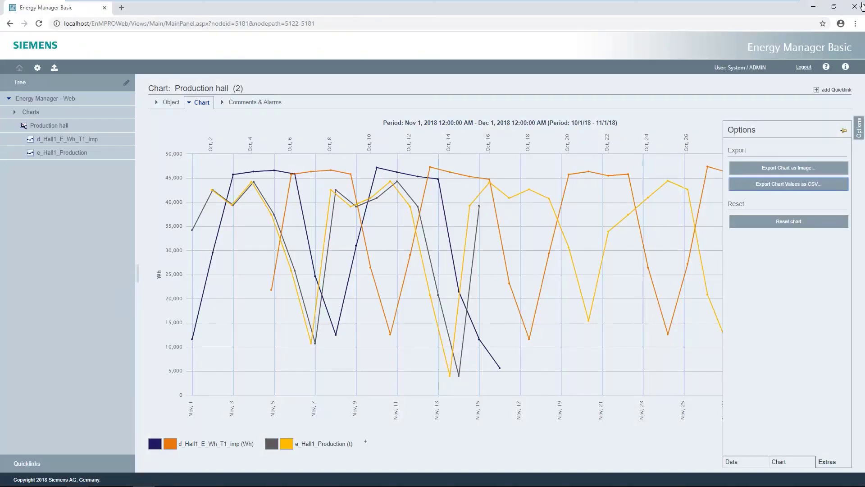